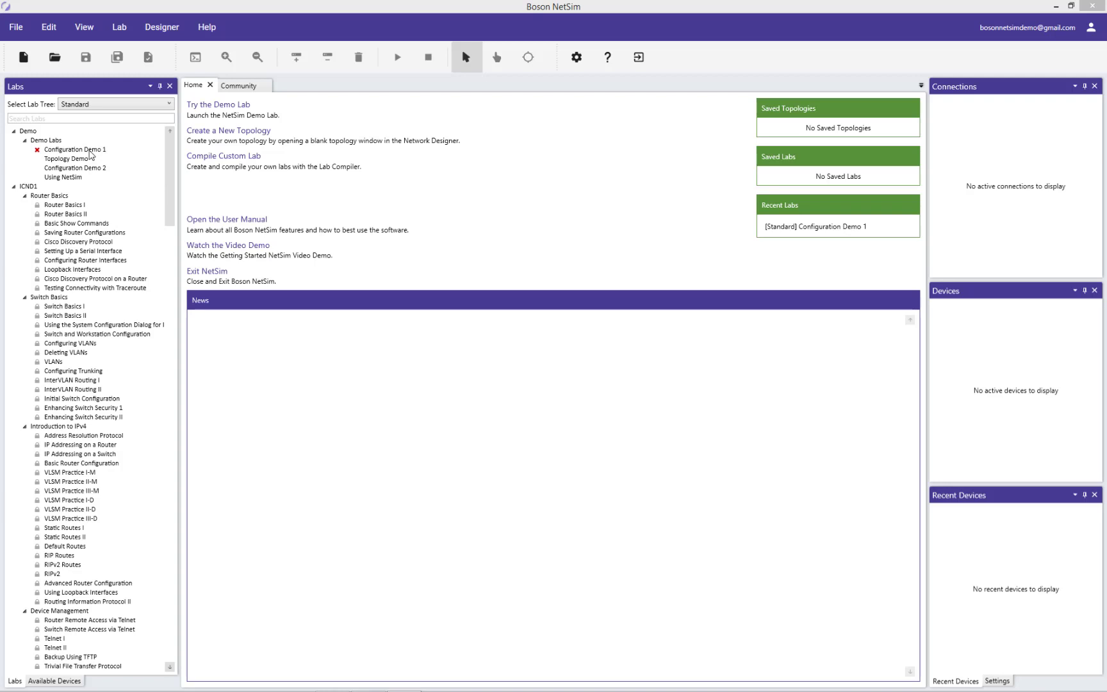
# Step: Open the Configuration Demo 1 lab and bring up the IP Addresses tables in its instructions
pyautogui.doubleClick(89, 151)
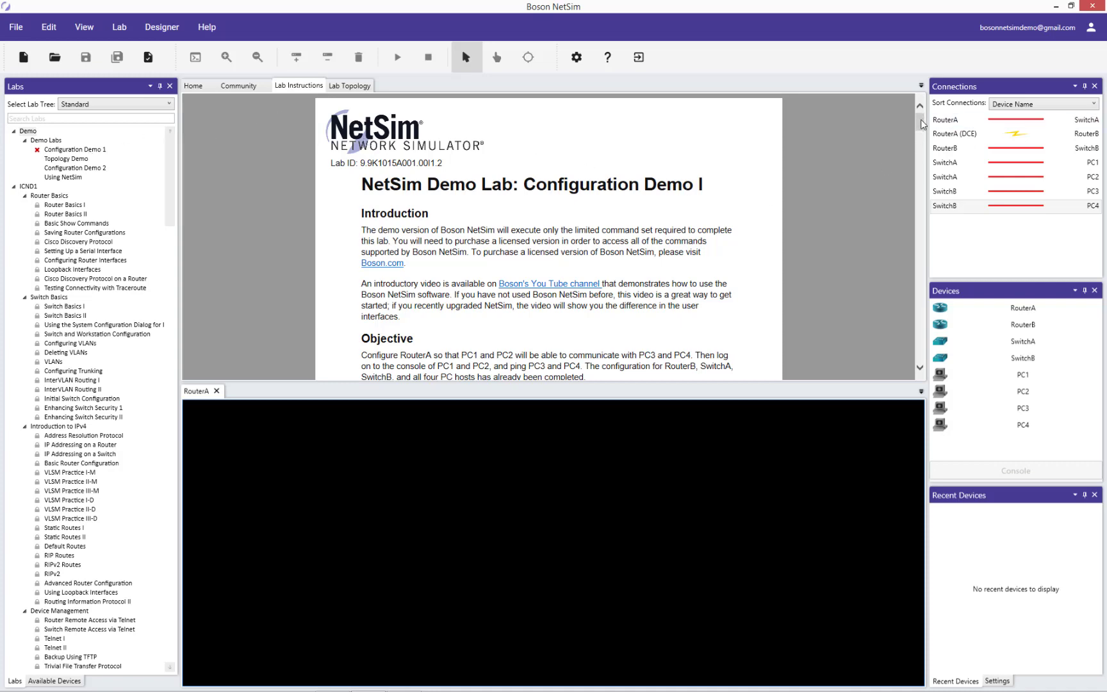
pyautogui.scroll(-1, 921, 126)
pyautogui.moveTo(920, 123); pyautogui.dragTo(937, 178)
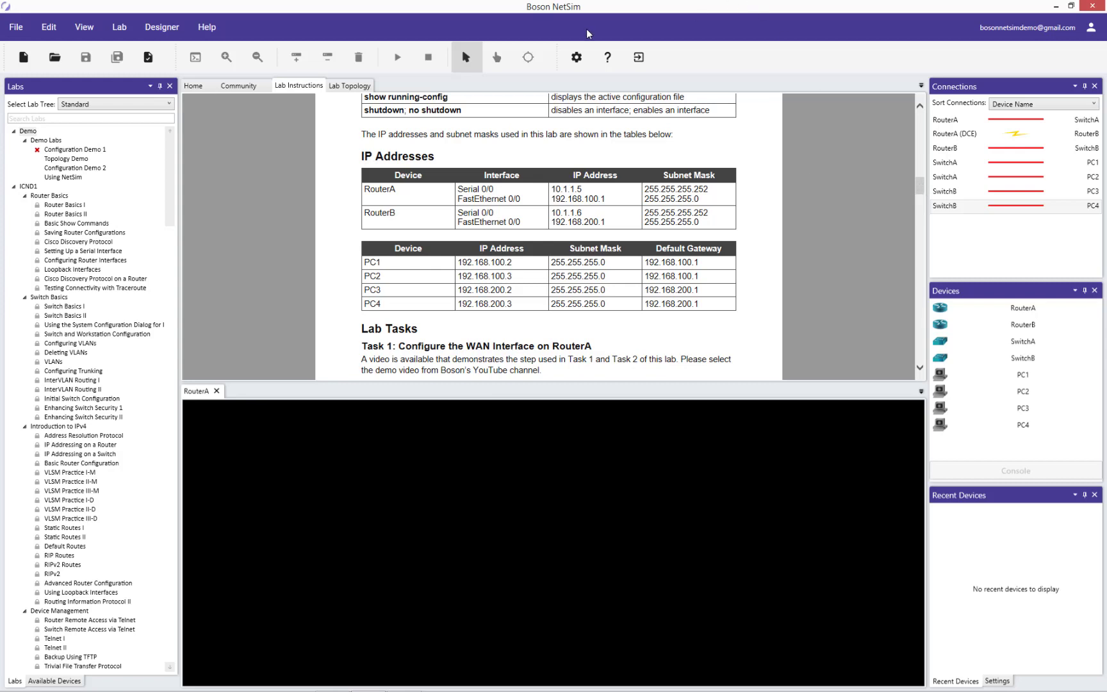
# Step: Float the lab instructions and the RouterA console as separate windows and arrange them over the topology
pyautogui.rightClick(304, 89)
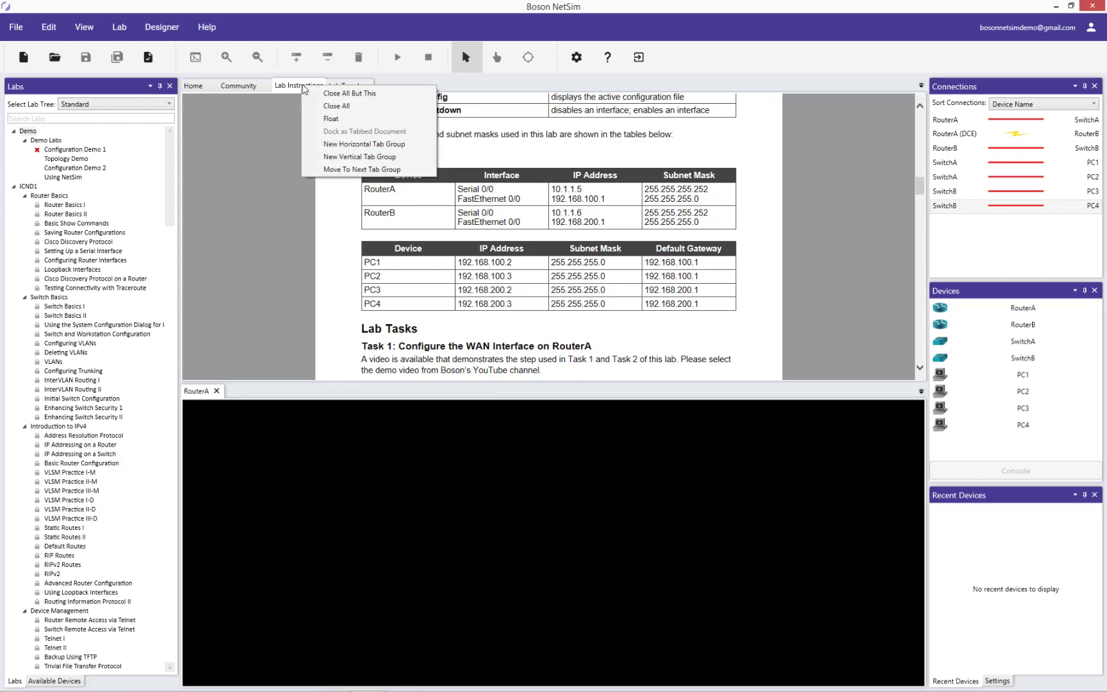
pyautogui.click(331, 119)
pyautogui.moveTo(383, 15); pyautogui.dragTo(885, 120)
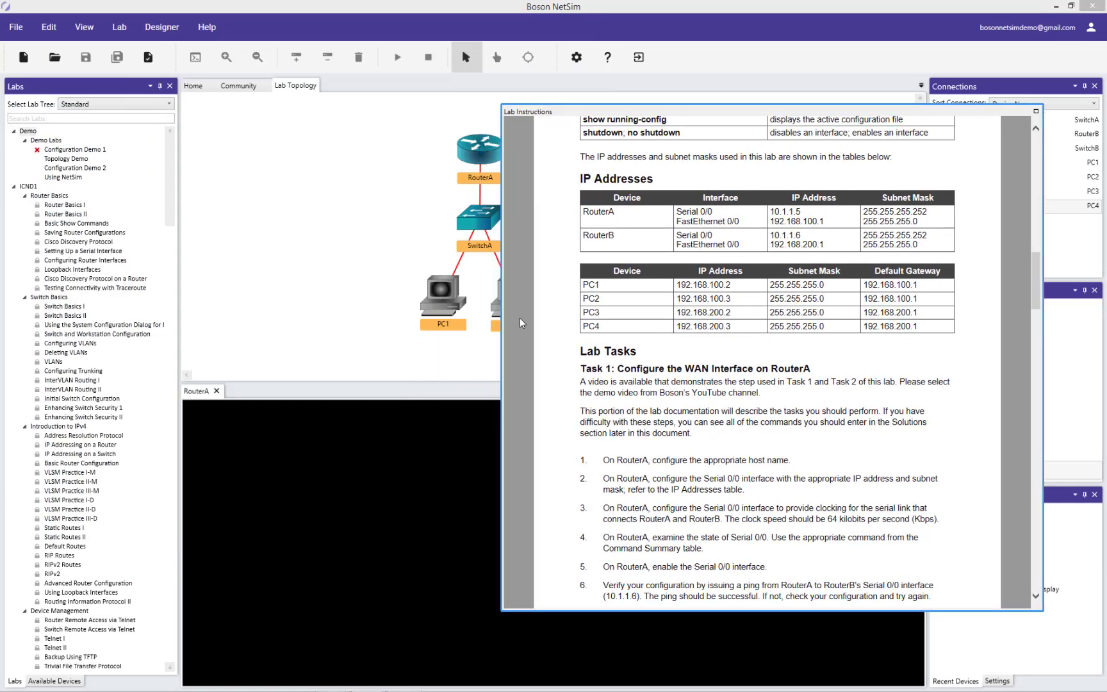
pyautogui.rightClick(203, 393)
pyautogui.click(236, 436)
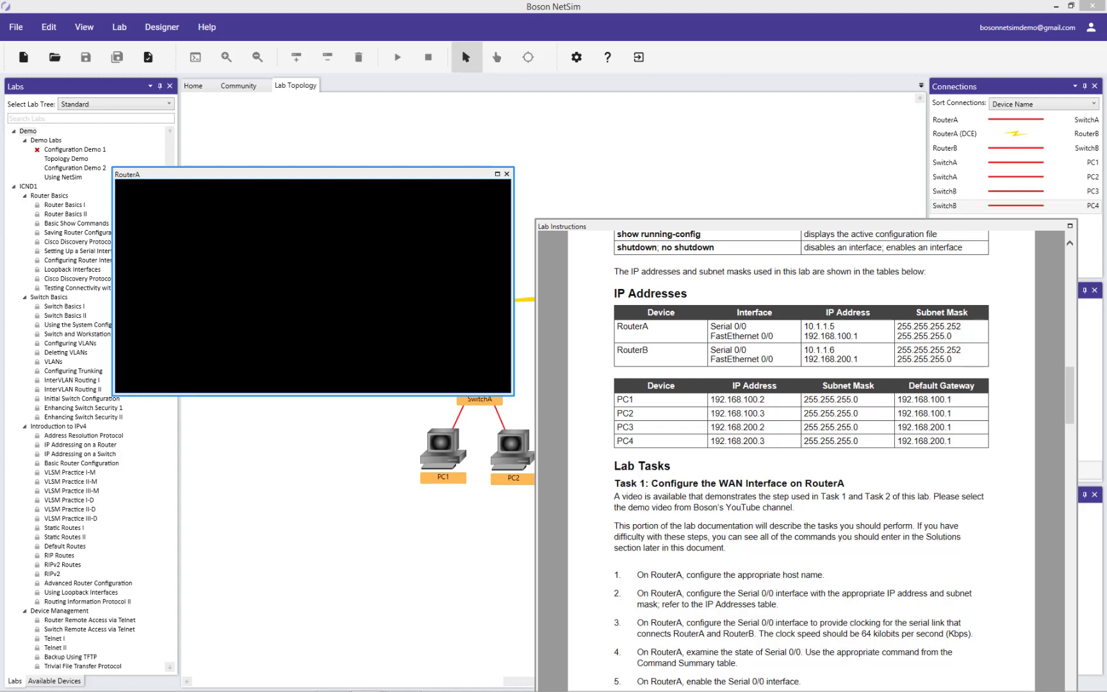
pyautogui.moveTo(332, 175); pyautogui.dragTo(330, 167)
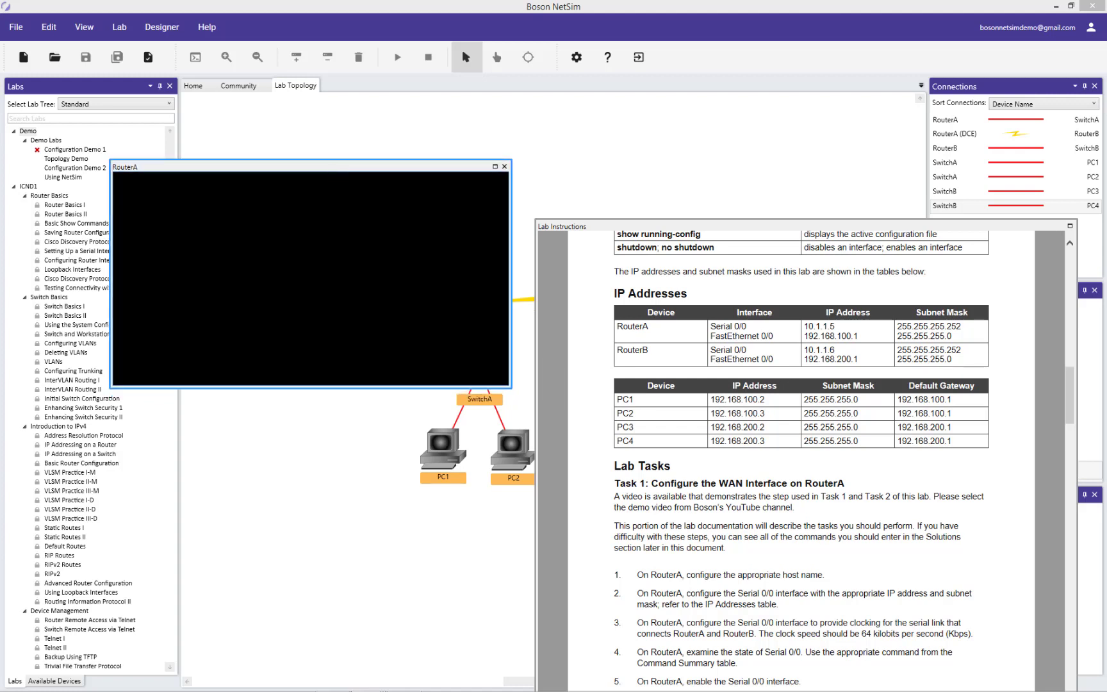
# Step: Activate the RouterA console prompt and dock the floating windows back as tabbed documents
pyautogui.press('Return')
pyautogui.press('Return')
pyautogui.press('Return')
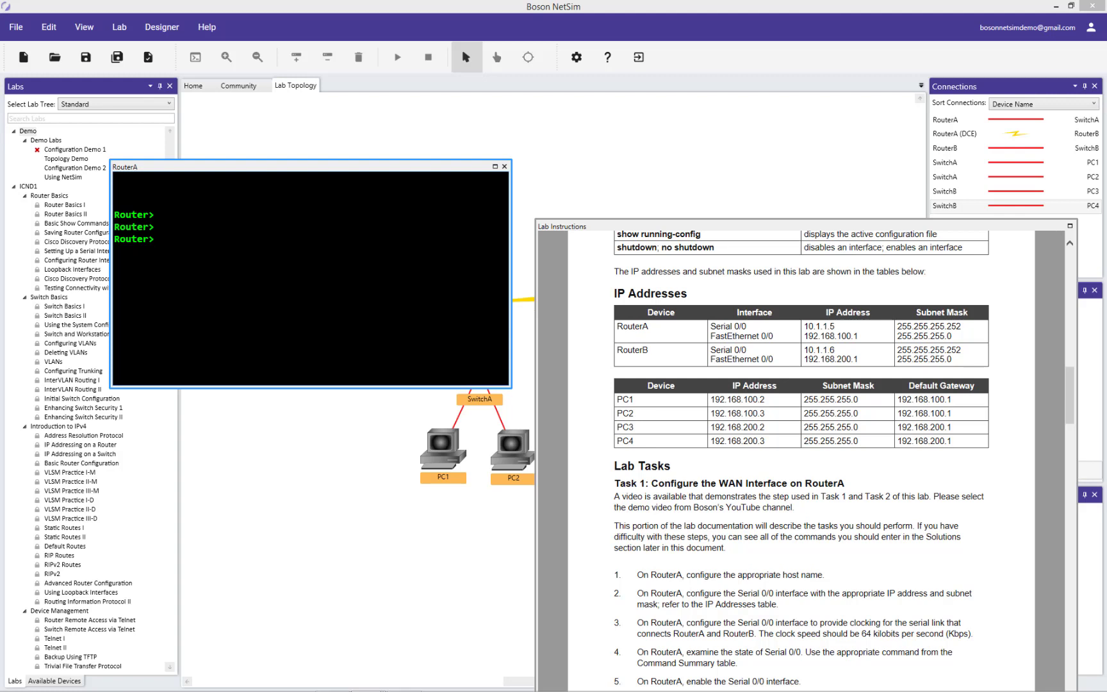
pyautogui.rightClick(328, 167)
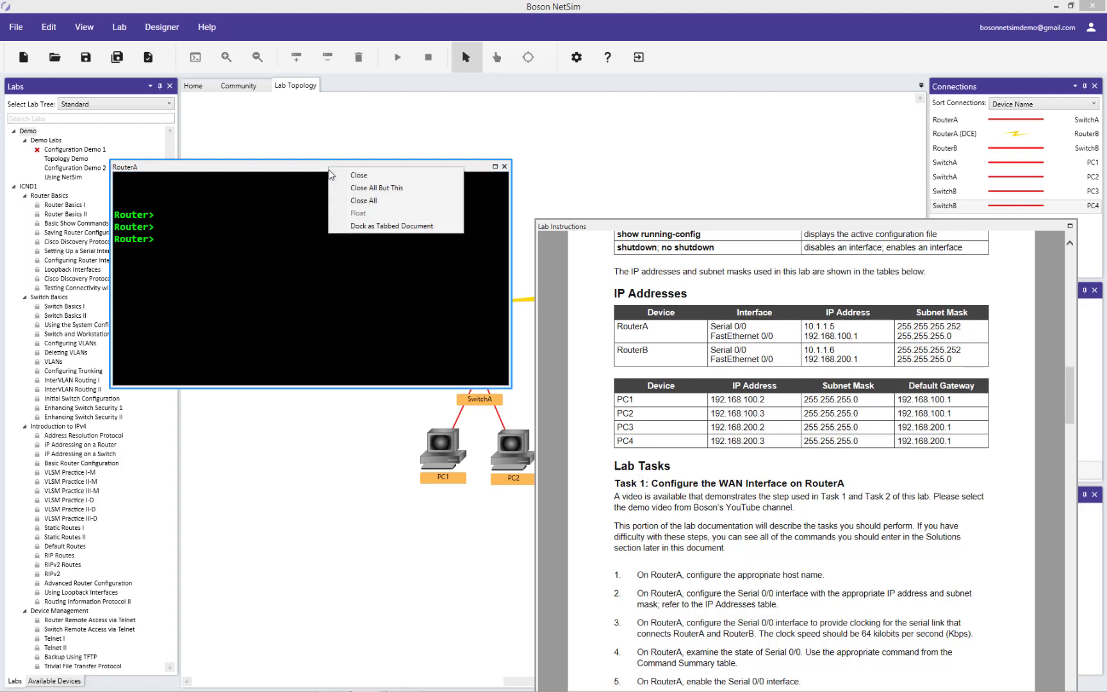
pyautogui.click(404, 227)
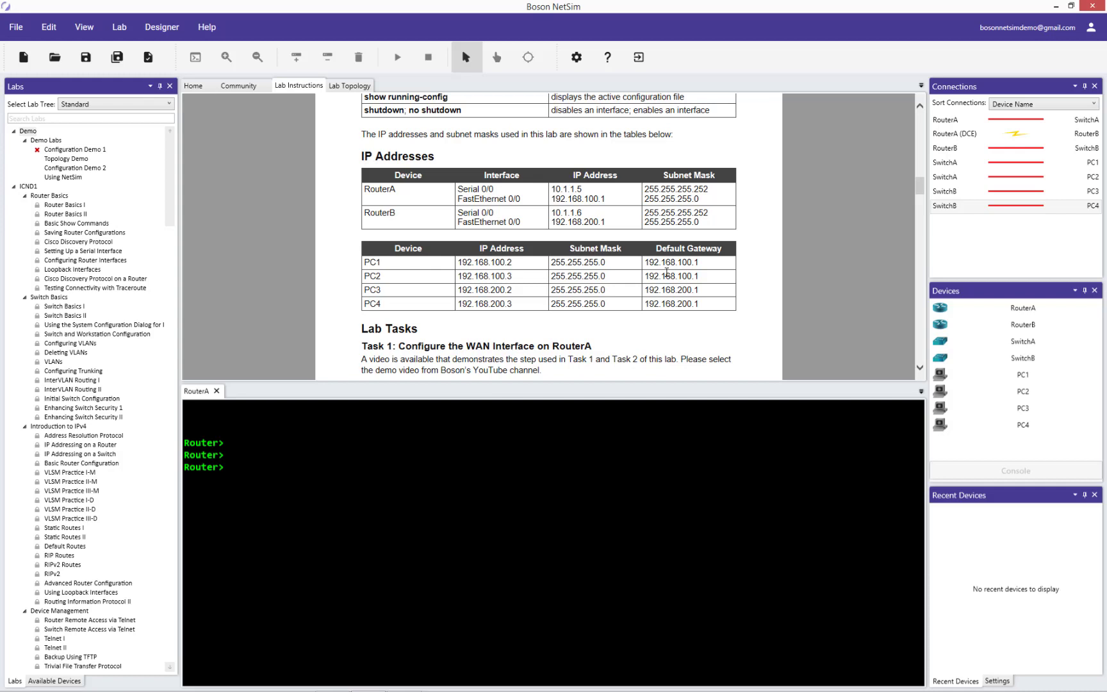
# Step: Show the lab topology and open the consoles of RouterB and PC1 from it, activating RouterB's prompt
pyautogui.click(352, 88)
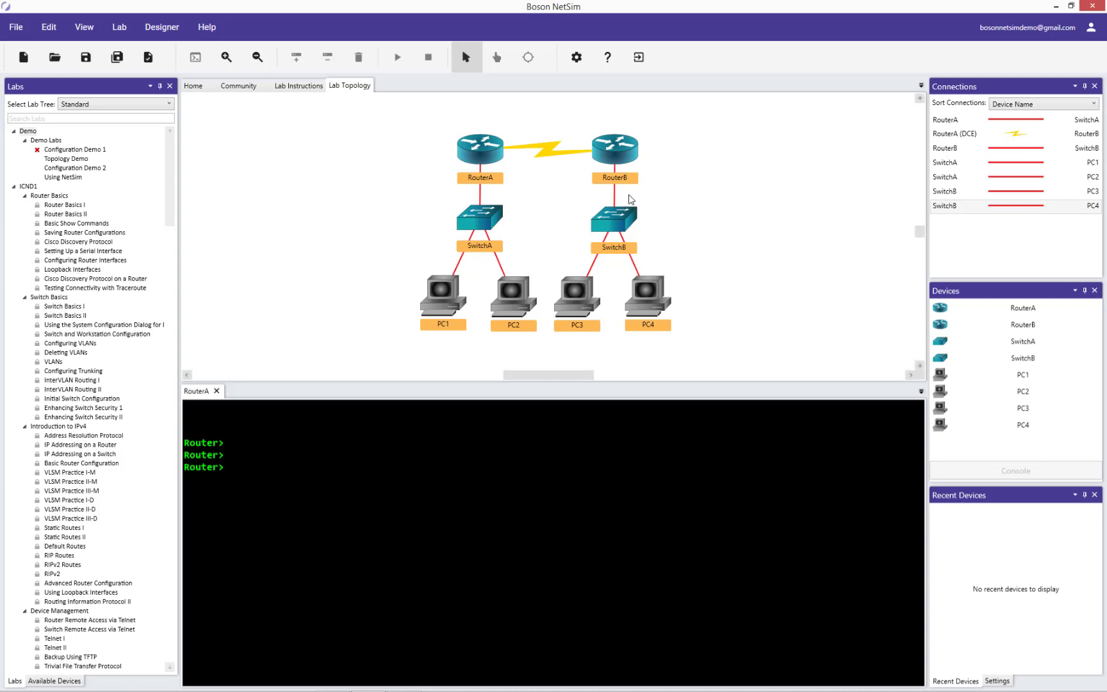
pyautogui.doubleClick(618, 150)
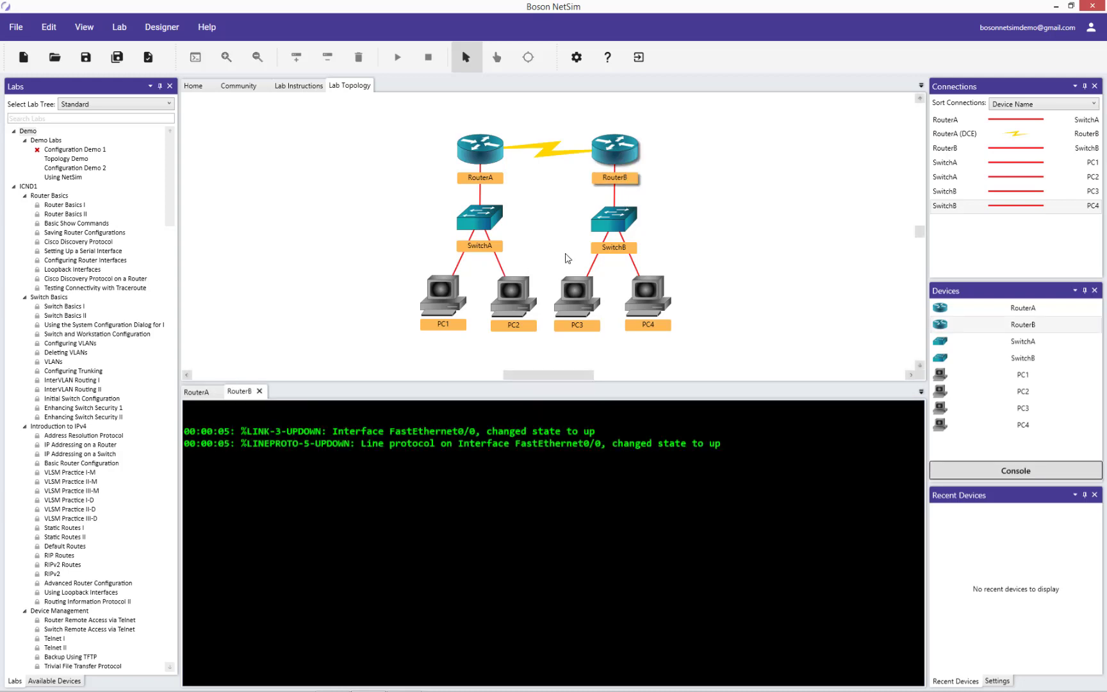
pyautogui.press('Return')
pyautogui.press('Return')
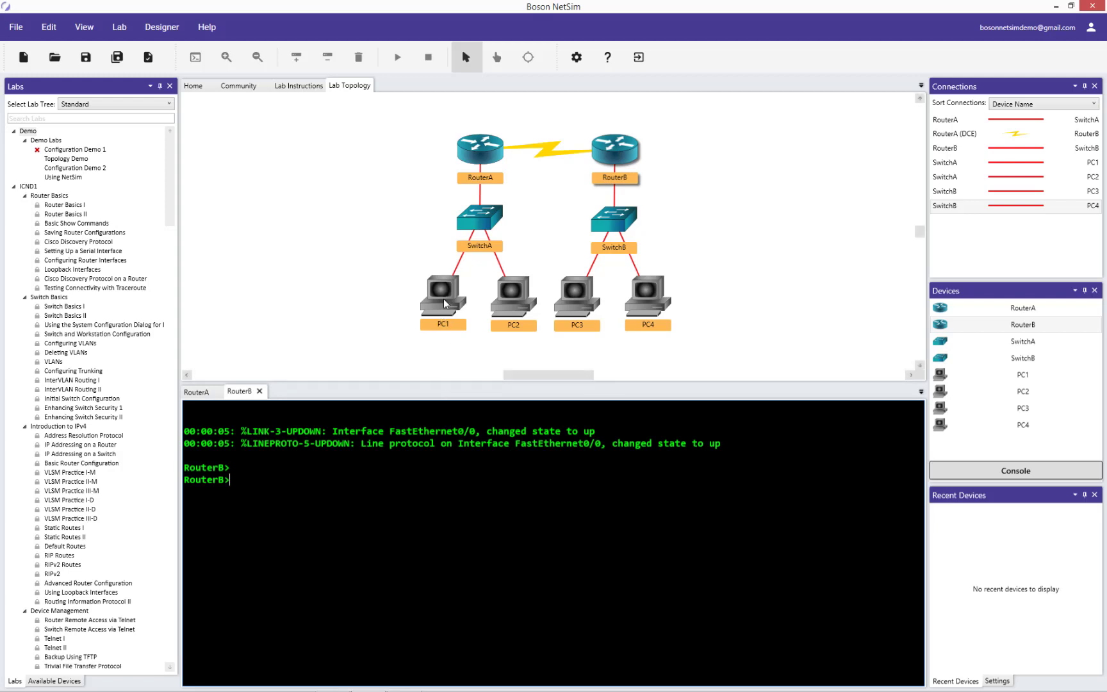
pyautogui.doubleClick(444, 298)
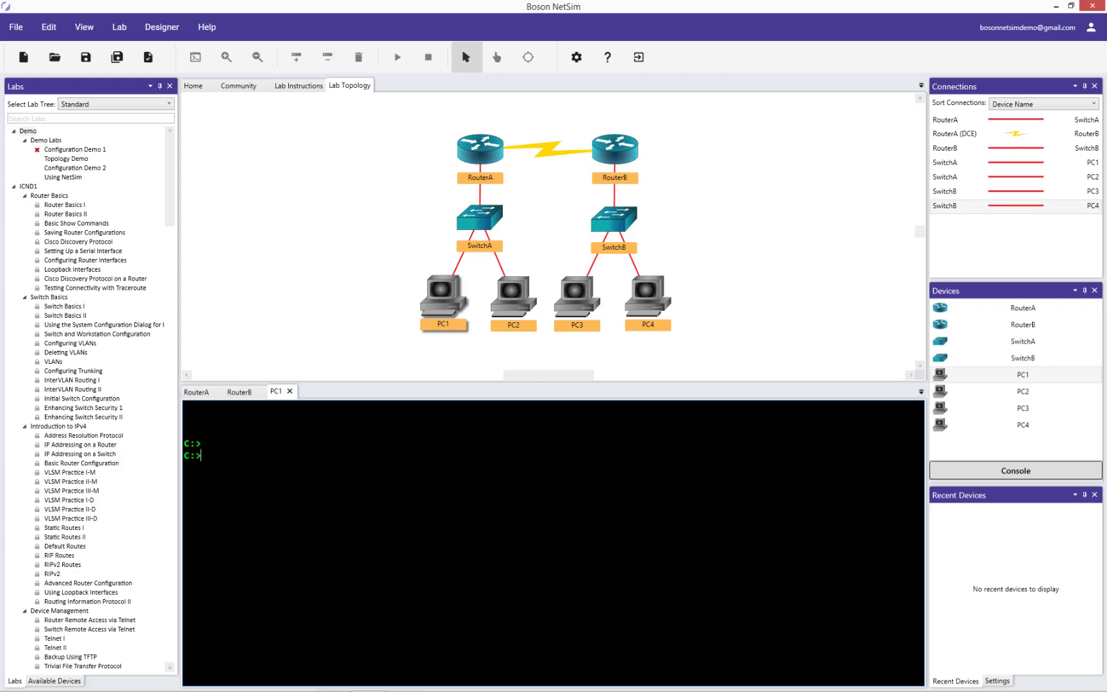
pyautogui.click(239, 392)
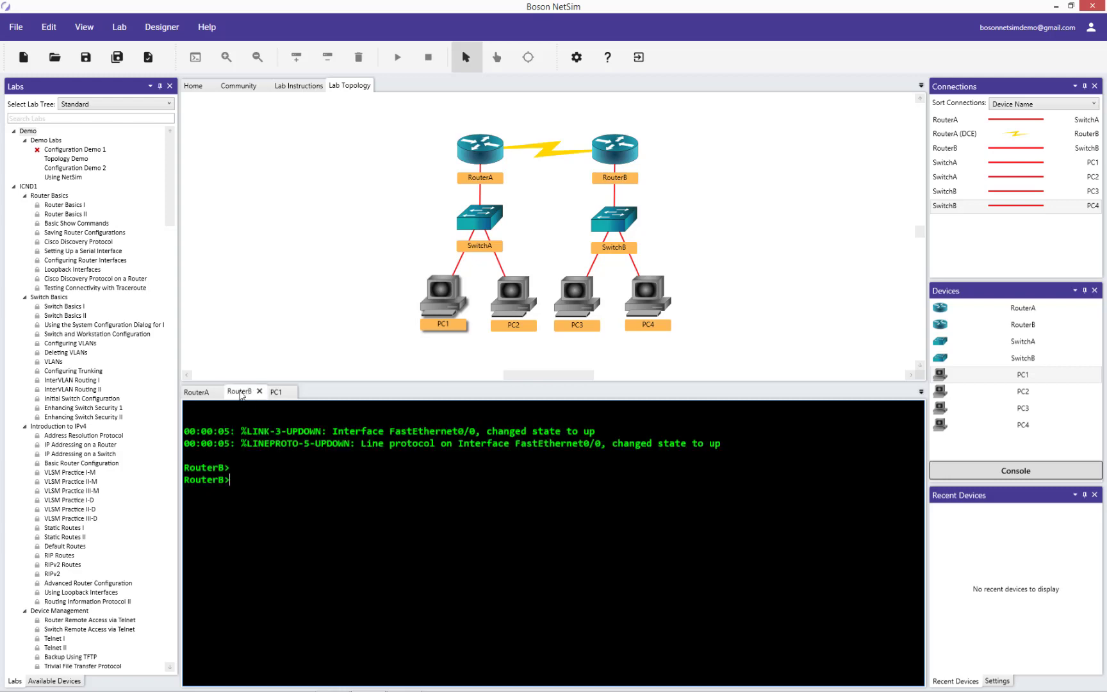
pyautogui.click(202, 393)
pyautogui.click(241, 391)
pyautogui.click(204, 395)
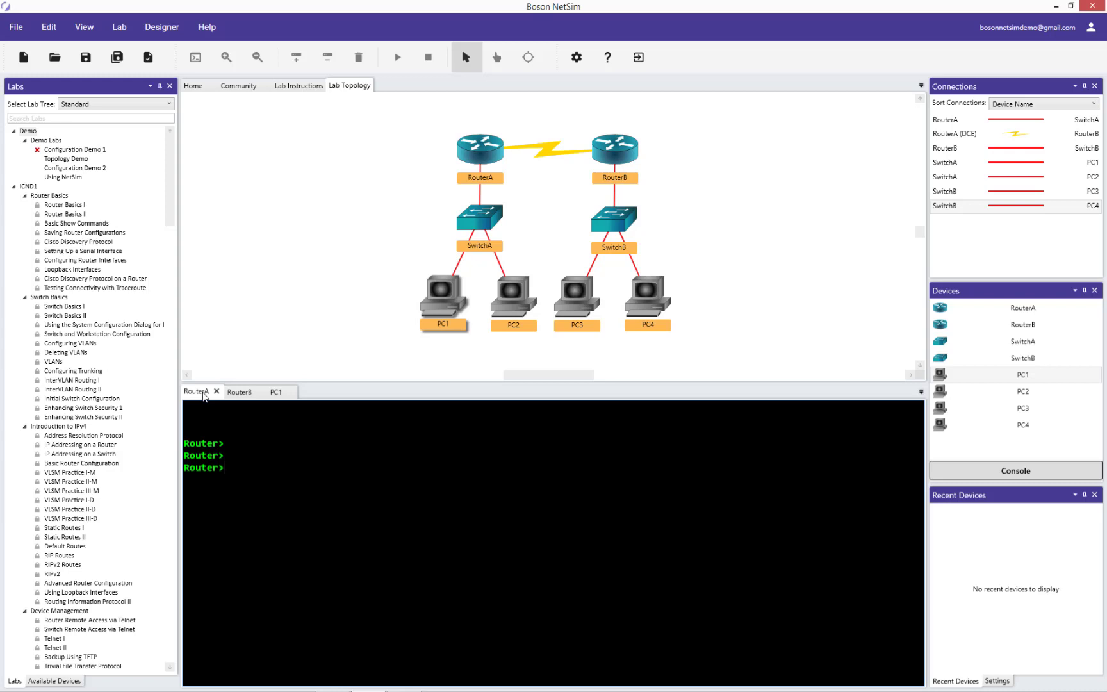
pyautogui.click(237, 392)
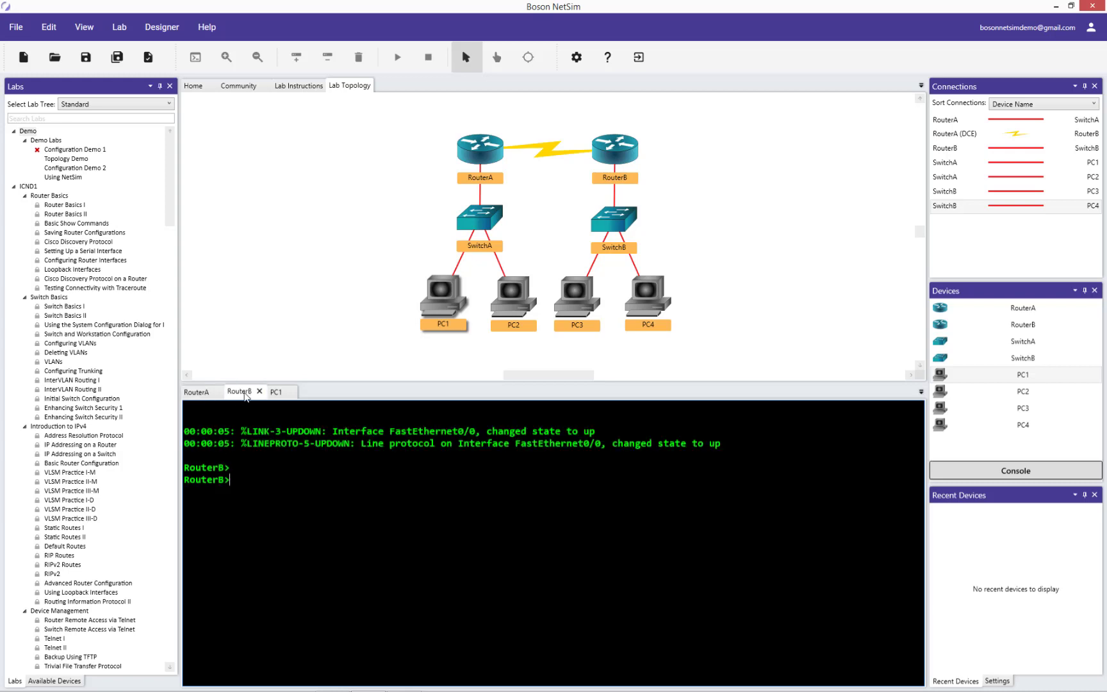
# Step: On the RouterA console, enter privileged and global configuration mode, set the hostname to RouterA and leave configuration mode
pyautogui.click(201, 393)
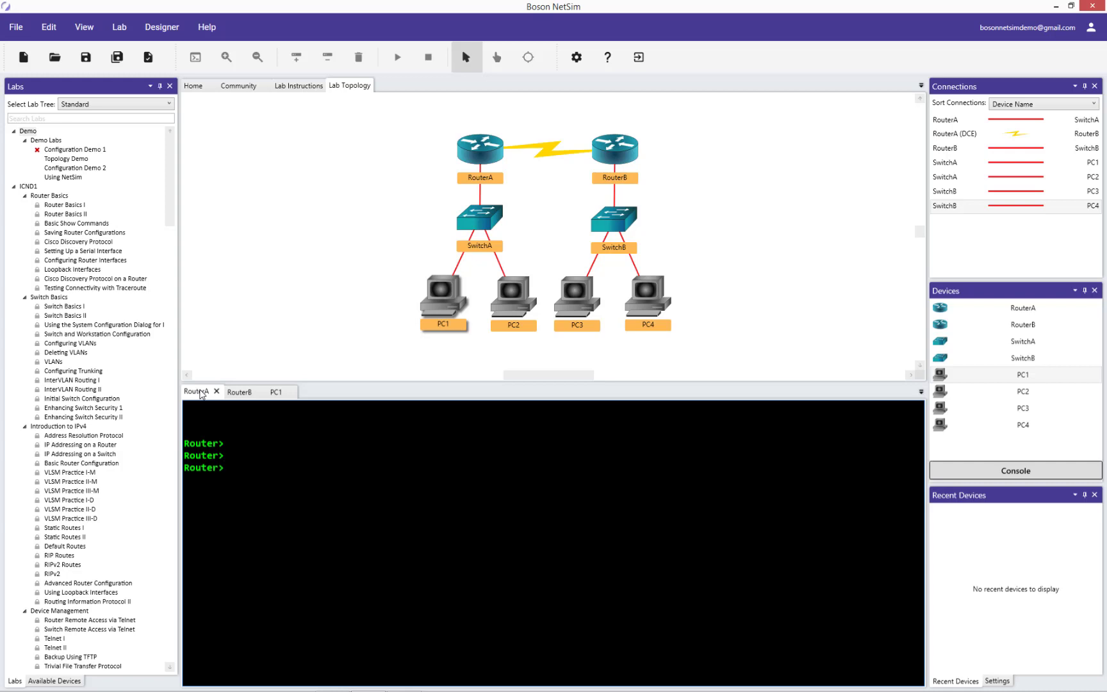
pyautogui.write('enable')
pyautogui.press('Return')
pyautogui.write('config t')
pyautogui.press('Return')
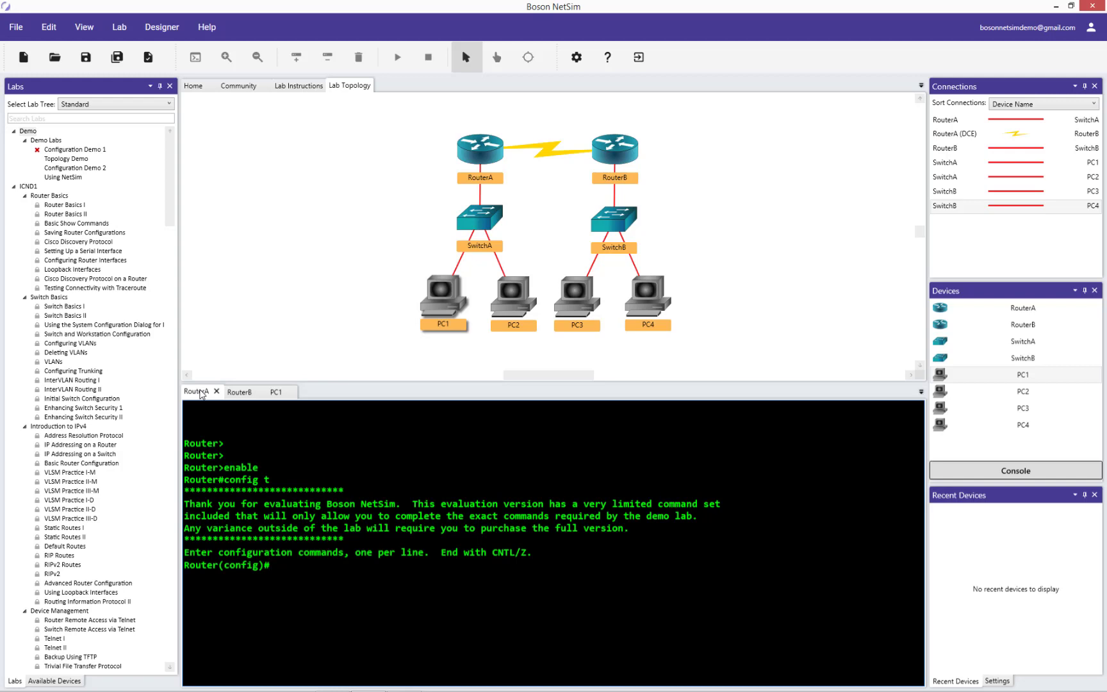
pyautogui.write('hostname RouterA')
pyautogui.press('Return')
pyautogui.write('end')
pyautogui.press('Return')
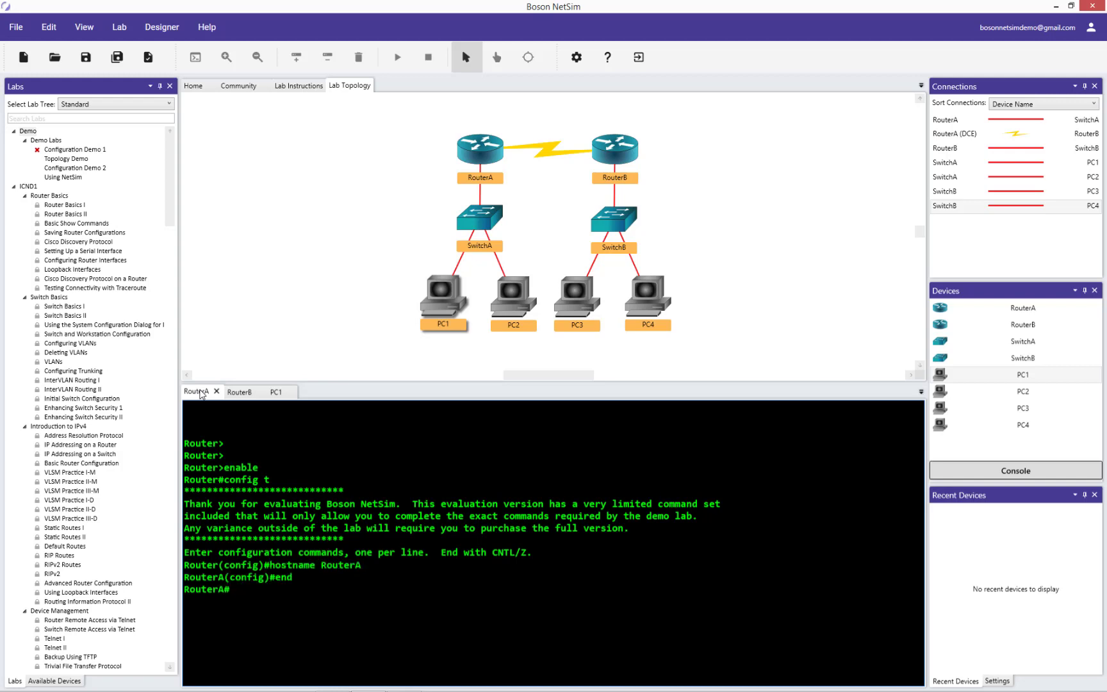
pyautogui.write('sh ip int br')
pyautogui.press('BackSpace')
pyautogui.press('BackSpace')
pyautogui.press('BackSpace')
pyautogui.press('BackSpace')
pyautogui.press('BackSpace')
pyautogui.press('BackSpace')
pyautogui.press('BackSpace')
pyautogui.press('BackSpace')
pyautogui.press('BackSpace')
pyautogui.press('BackSpace')
pyautogui.press('BackSpace')
pyautogui.press('BackSpace')
pyautogui.press('BackSpace')
pyautogui.press('BackSpace')
# Step: List RouterA's available show commands, including the second page, and display its interface summary with show ip int br
pyautogui.write('show ?')
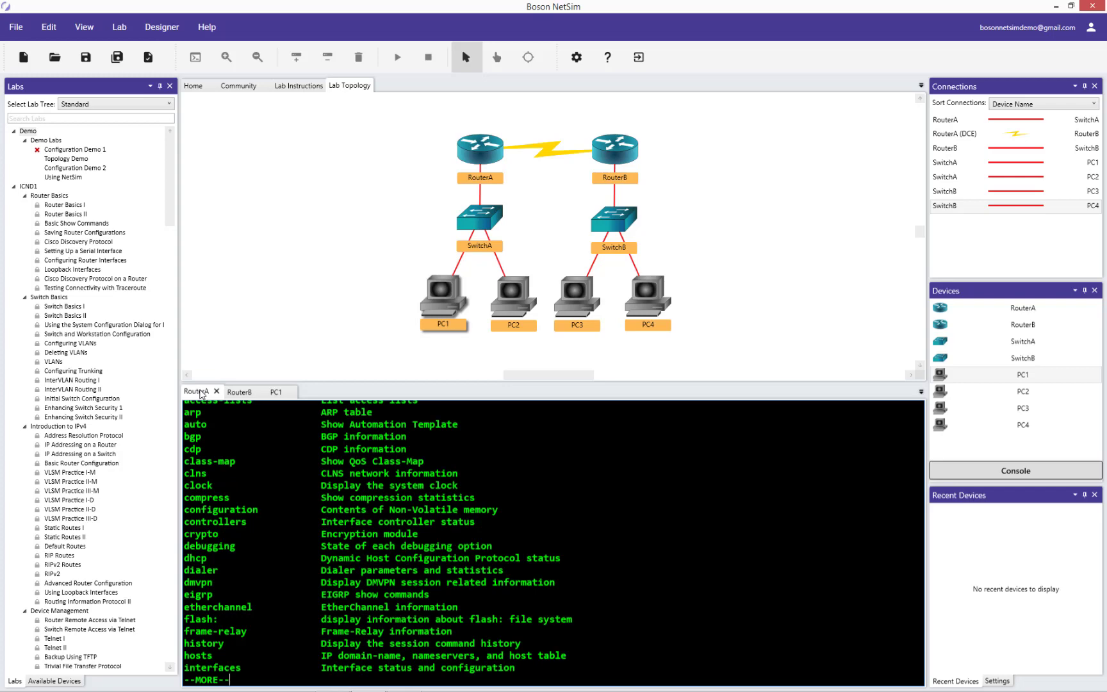
pyautogui.press('space')
pyautogui.write('ip int br')
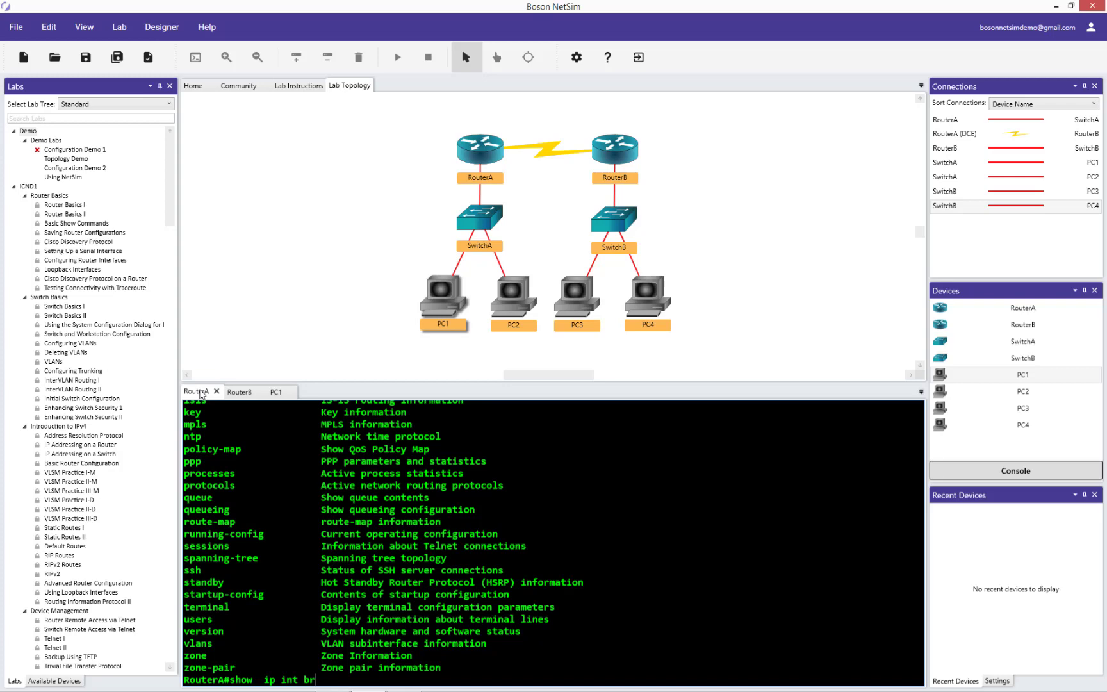
pyautogui.press('Return')
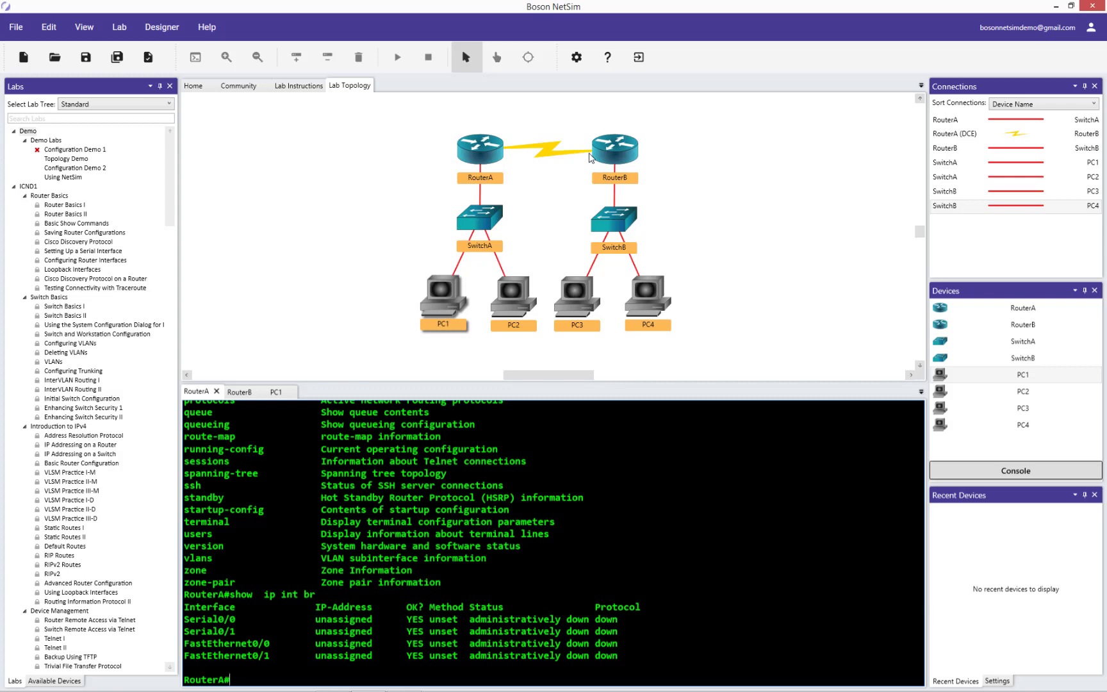
# Step: Enter configuration mode for interface s0/0 on RouterA and assign IP address 10.1.1.5 with mask 255.255.255.252
pyautogui.write('conf t')
pyautogui.press('Return')
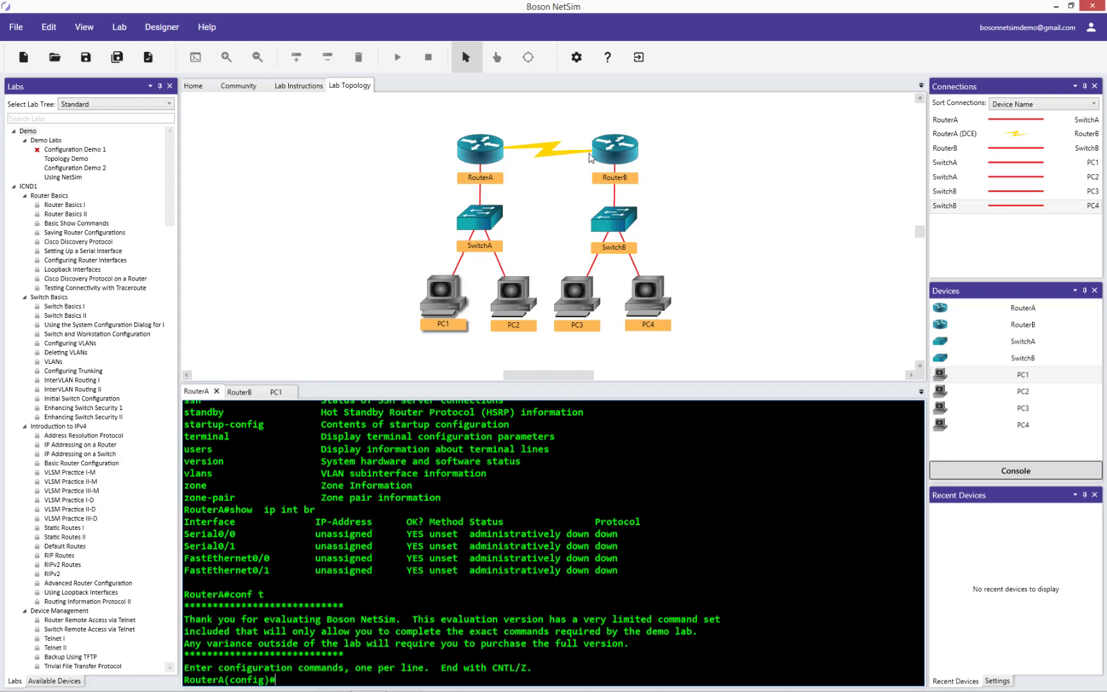
pyautogui.write('int s0/0')
pyautogui.press('Return')
pyautogui.write('ip address 10.1.1.5 255.255.255.252')
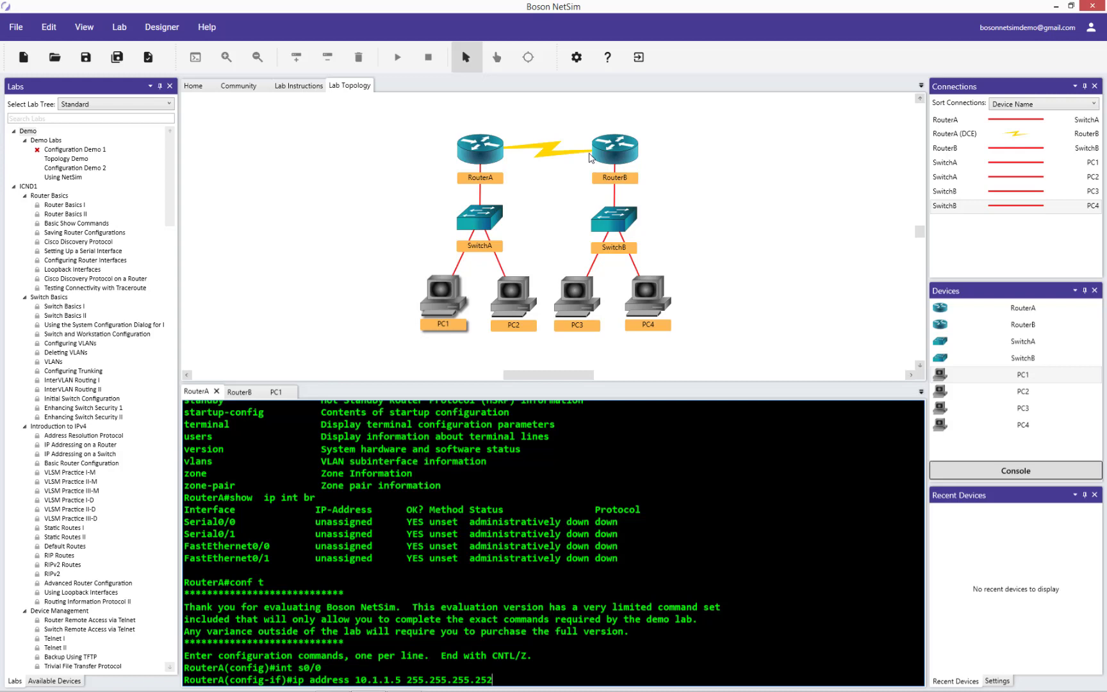
pyautogui.press('Return')
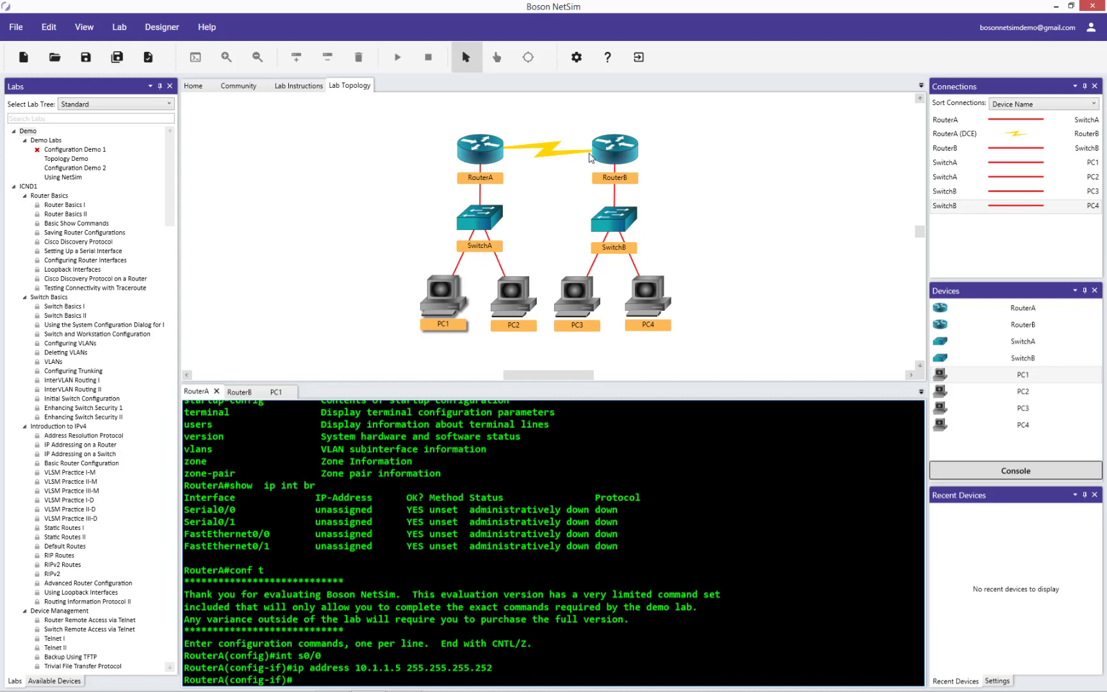
# Step: Set the s0/0 clock rate to 64000, leave configuration mode and display the interface summary with sh ip int br
pyautogui.write('clock rate 64000')
pyautogui.press('Return')
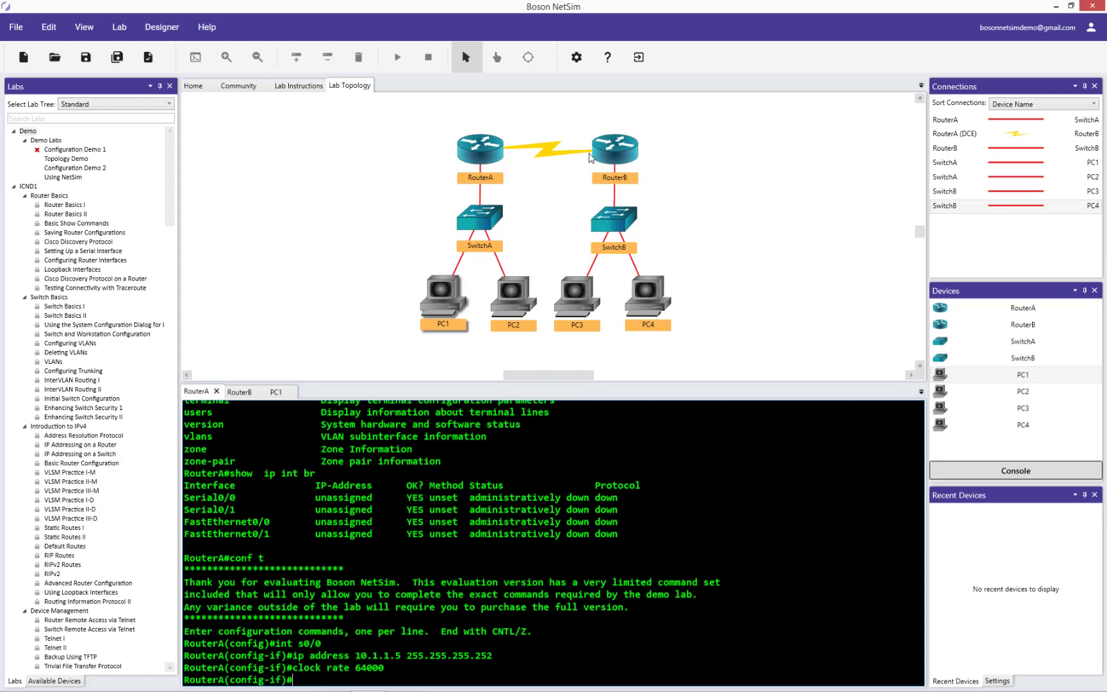
pyautogui.write('end')
pyautogui.press('Return')
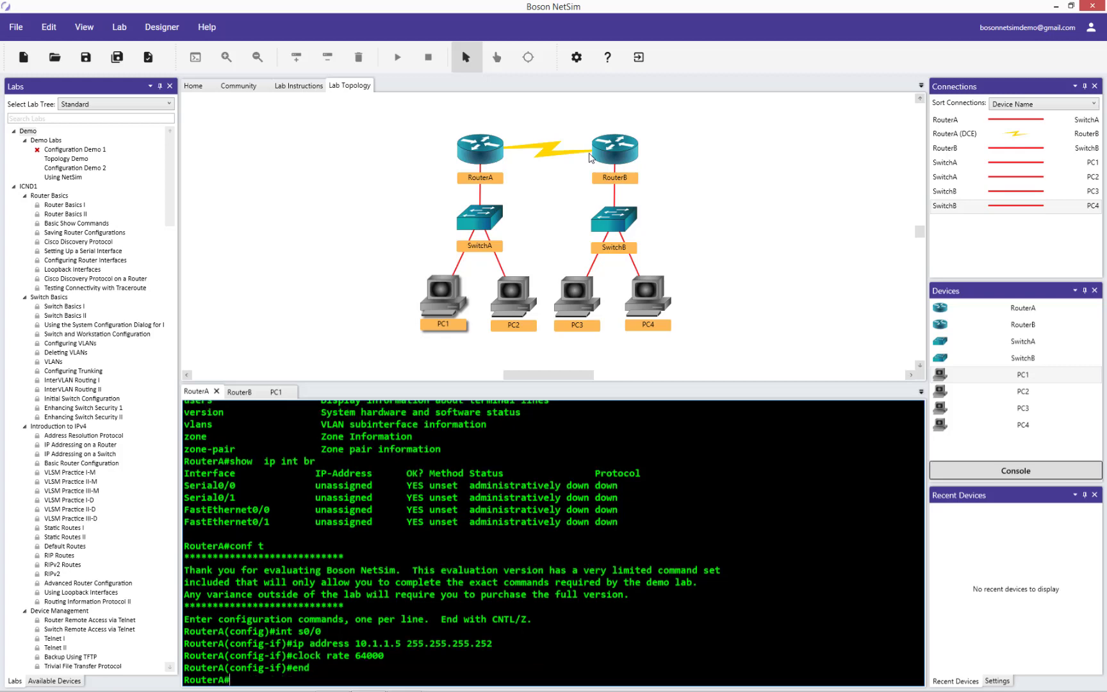
pyautogui.write('sh ip int br')
pyautogui.press('Return')
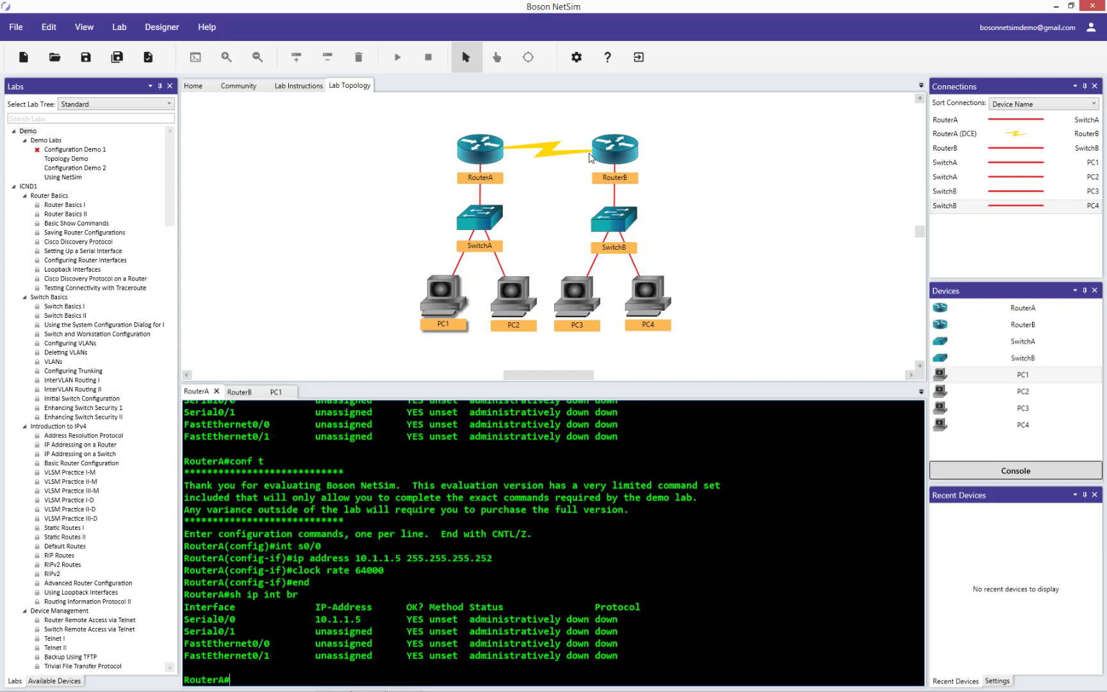
# Step: Re-enter configuration mode for RouterA's interface s0/0 and enable it with no shut
pyautogui.write('conf t')
pyautogui.press('Return')
pyautogui.write('int s0/0')
pyautogui.press('Return')
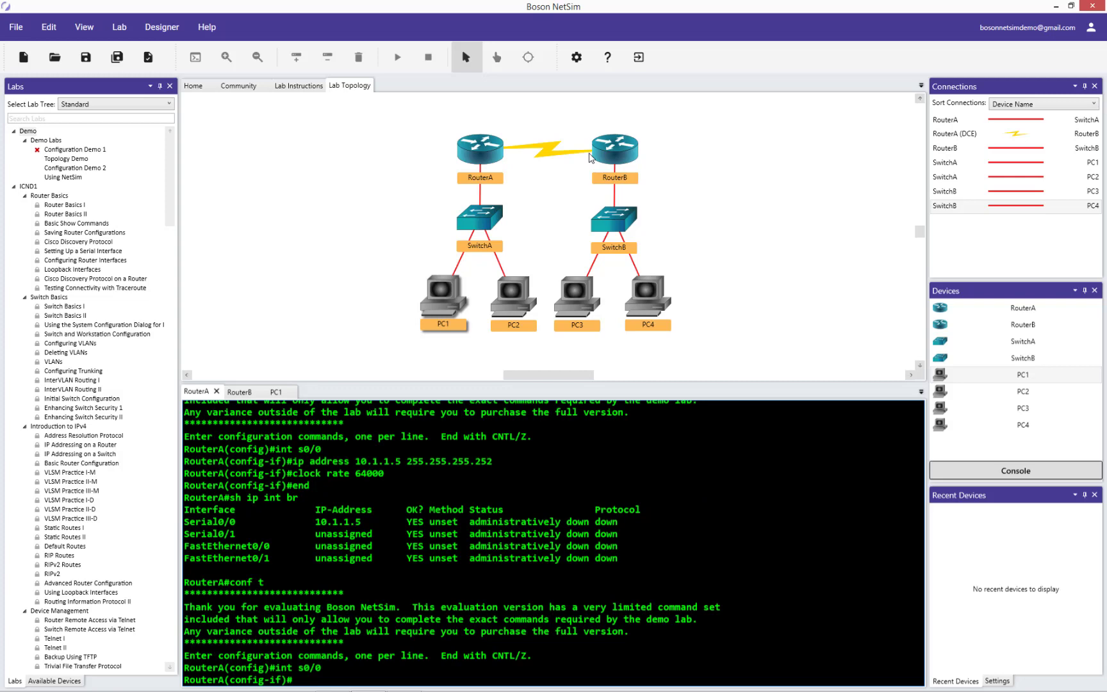
pyautogui.write('no shut')
pyautogui.press('Return')
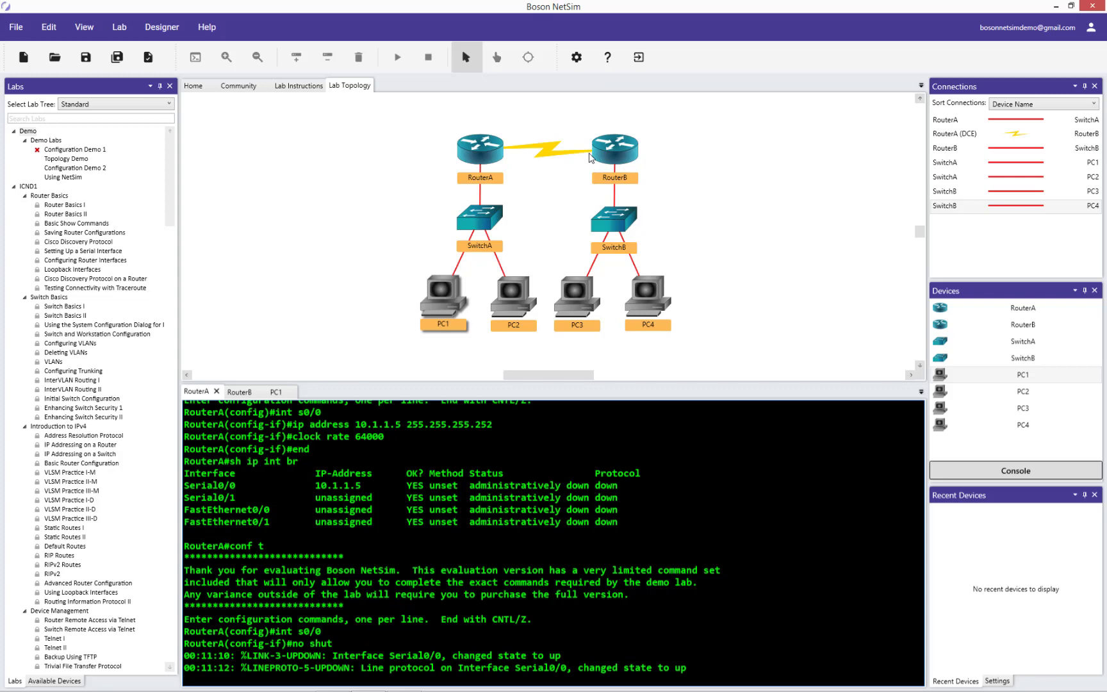
# Step: Leave configuration mode, display the interface summary with sh ip int br and ping RouterB's serial interface at 10.1.1.6
pyautogui.write('end')
pyautogui.press('Return')
pyautogui.write('sh ip int br')
pyautogui.press('Return')
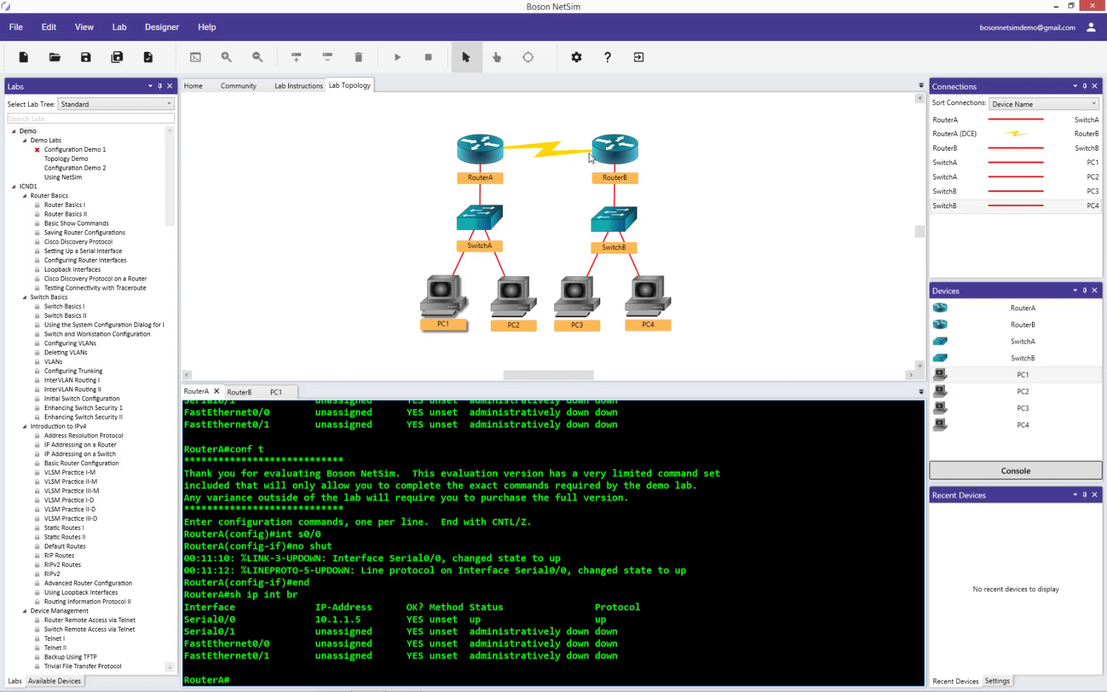
pyautogui.write('ping 10.1.1.6')
pyautogui.press('Return')
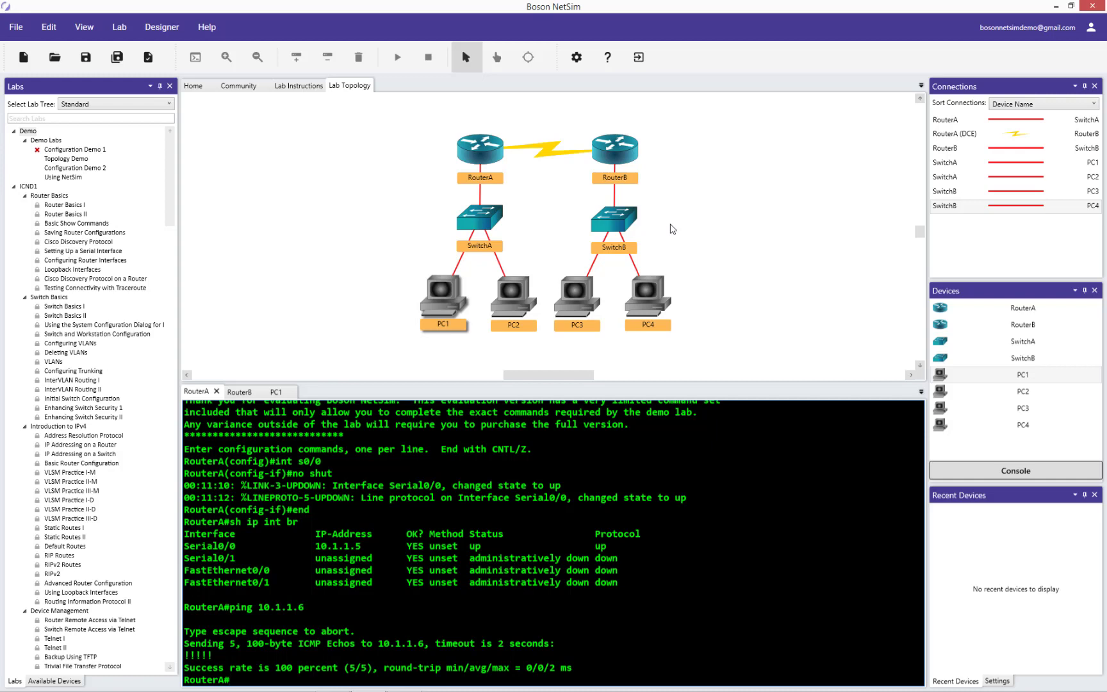
# Step: Bring up the addressed network diagram in the lab instructions and enter configuration mode for RouterA's interface fa0/0
pyautogui.click(307, 85)
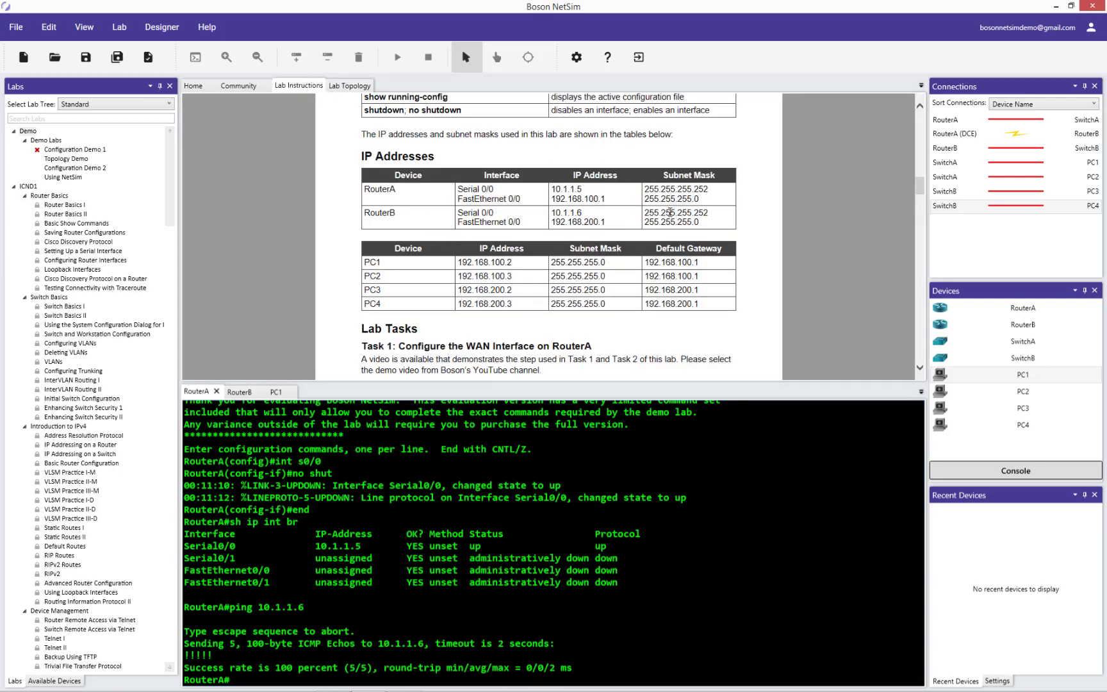
pyautogui.scroll(3, 650, 221)
pyautogui.scroll(8, 650, 220)
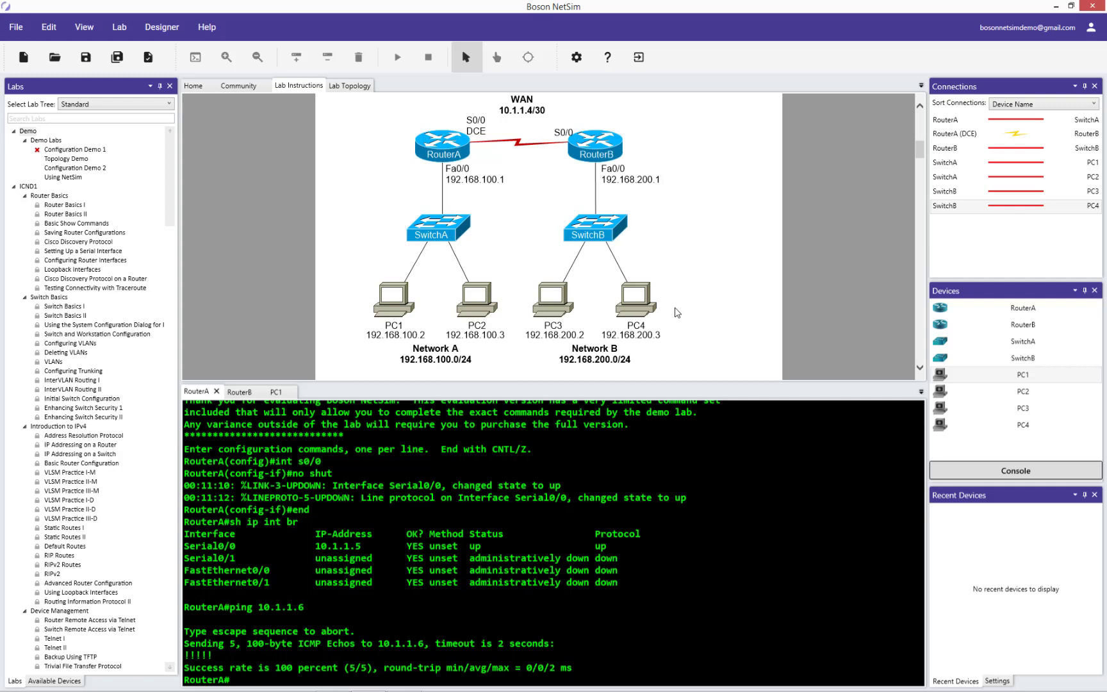
pyautogui.click(359, 87)
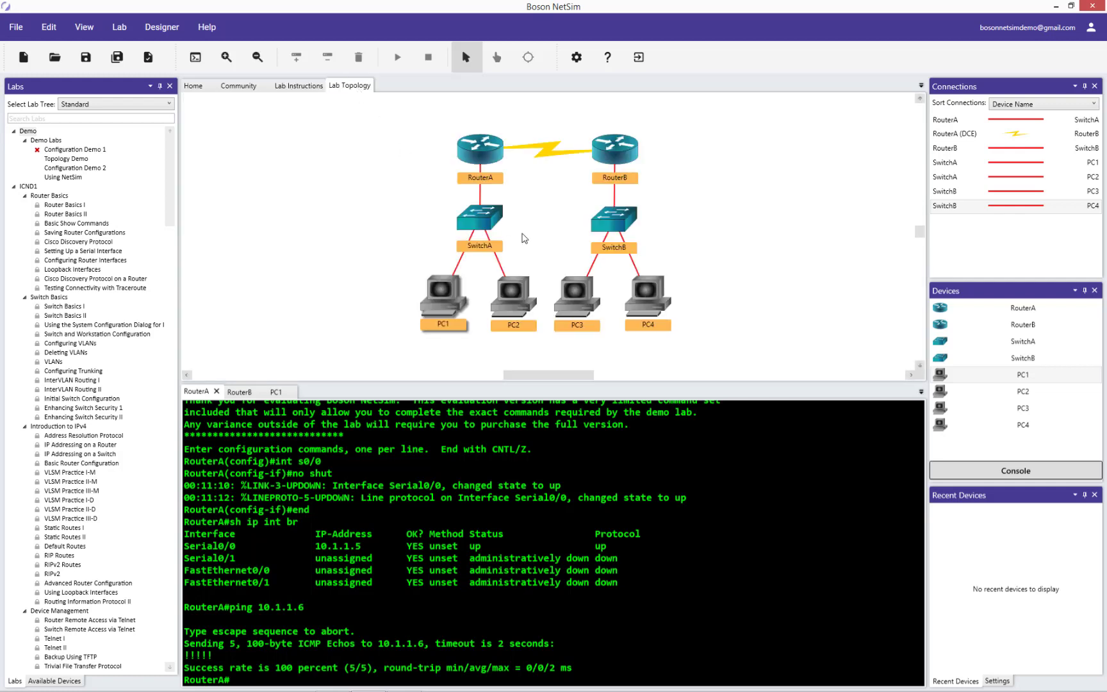
pyautogui.click(308, 87)
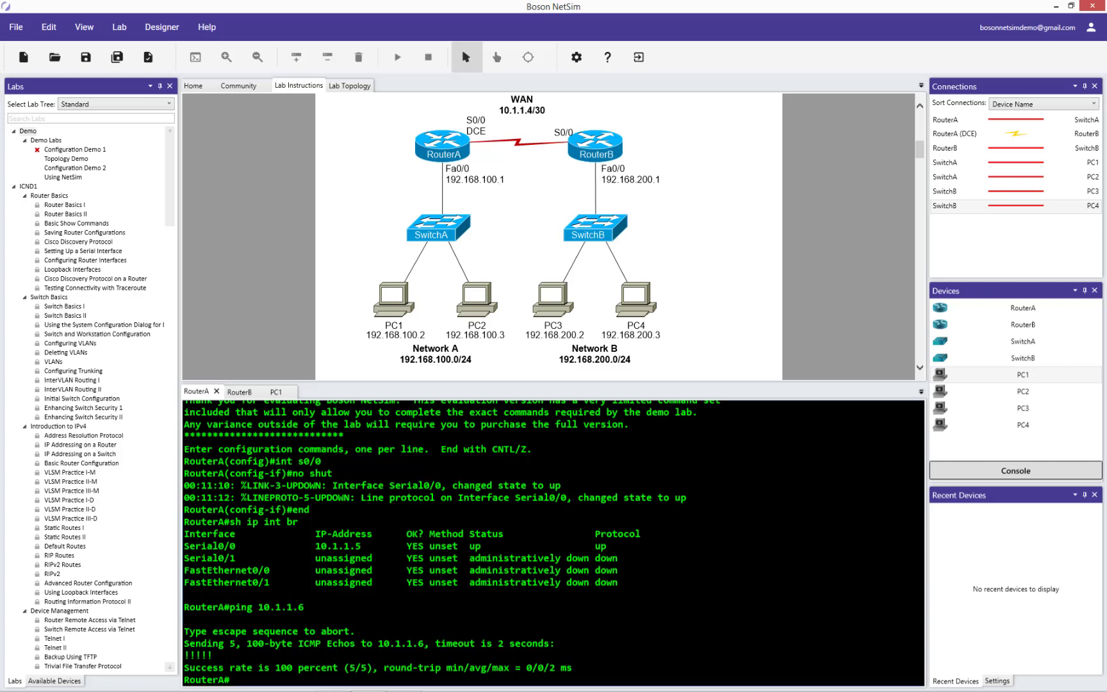
pyautogui.write('conf t')
pyautogui.press('Return')
pyautogui.write('int fa0/0')
pyautogui.press('Return')
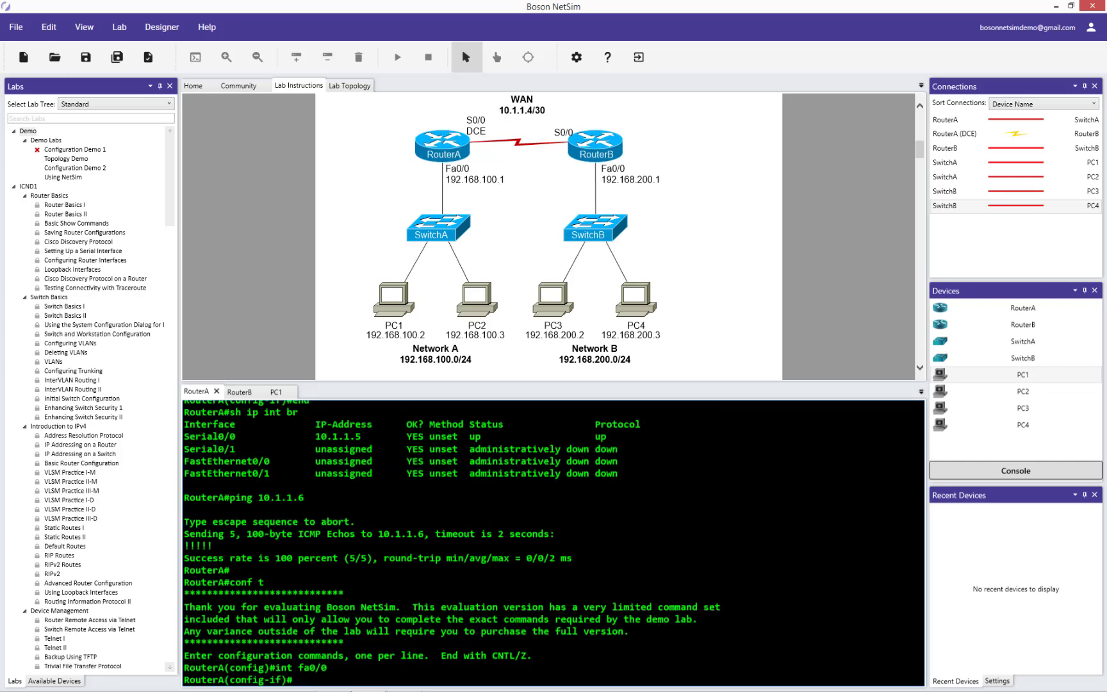